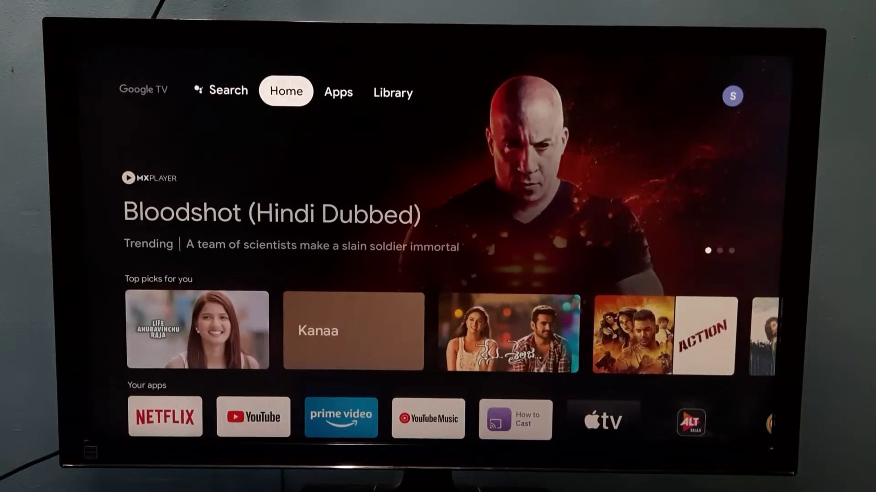
Open the device Settings from the Home screen's profile panel
key(Right)
key(Right)
key(Right)
key(Return)
key(Down)
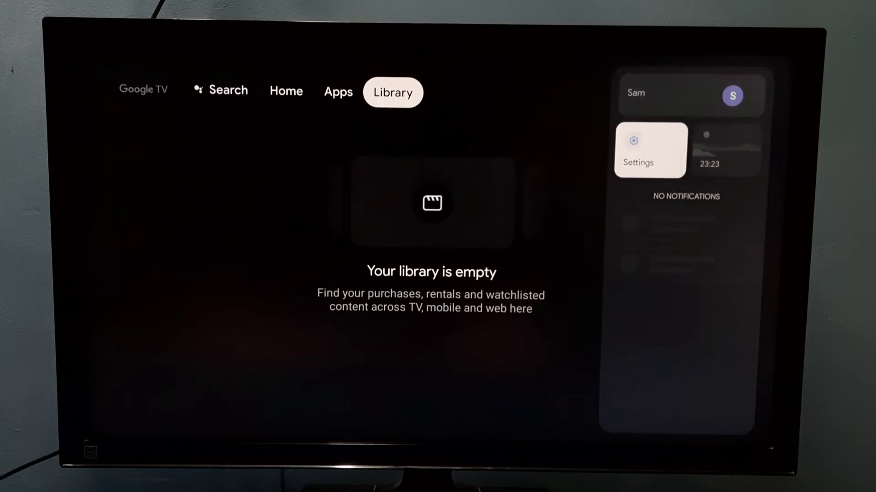
key(Return)
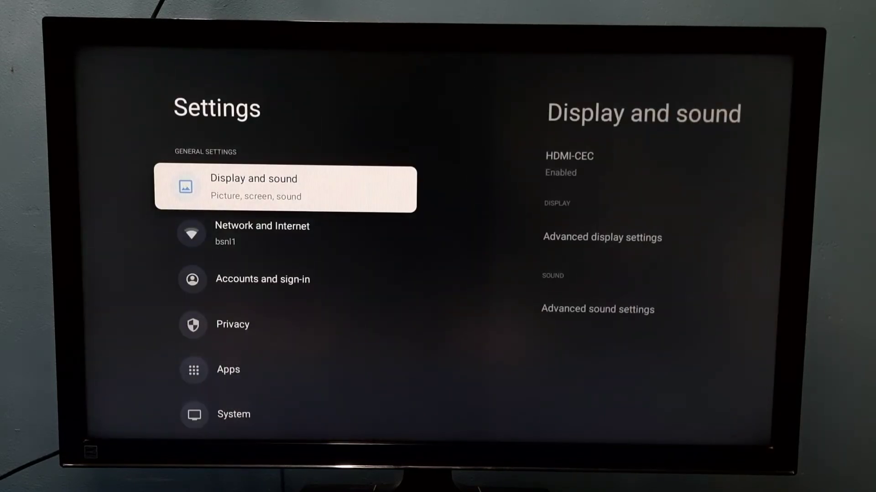
Open Privacy settings and highlight the Ads option
key(Down)
key(Down)
key(Down)
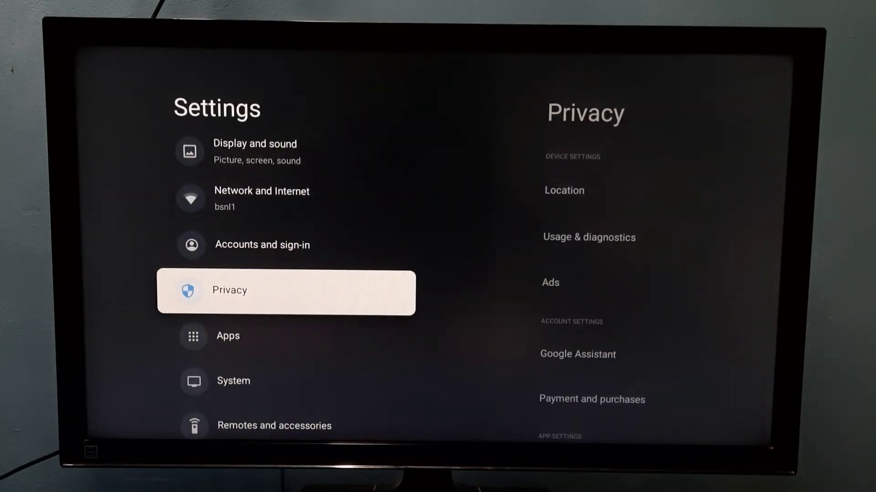
key(Return)
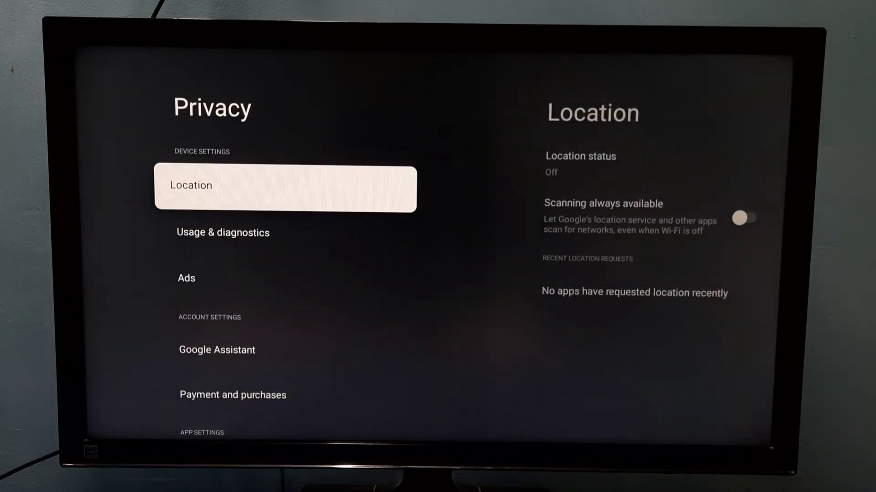
key(Down)
key(Down)
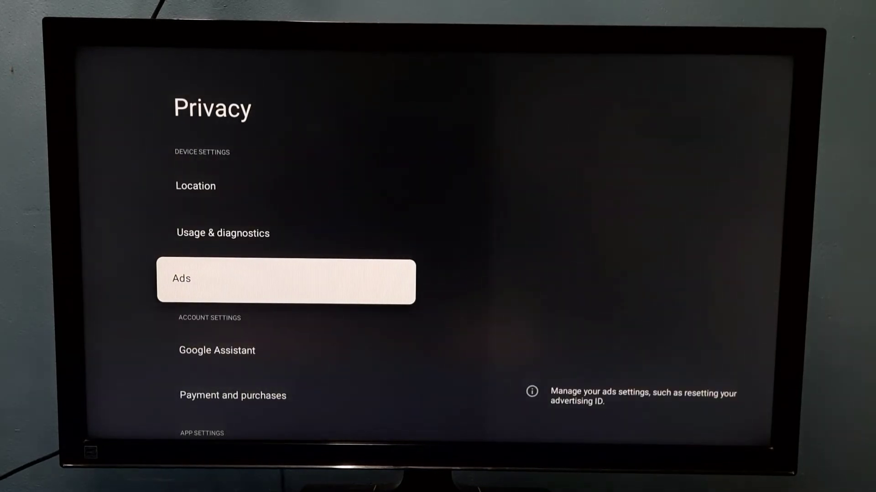
In Ads, turn on 'Opt out of Ads Personalisation' and confirm the interest-based ads prompt
key(Return)
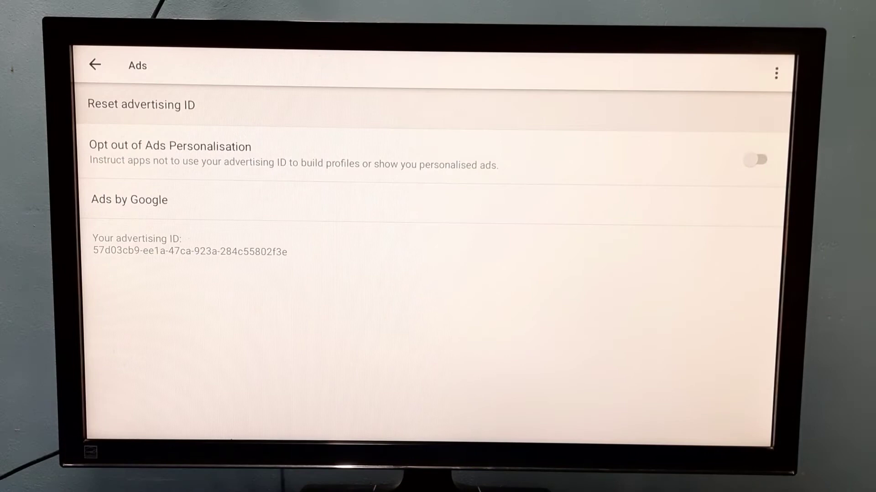
key(Down)
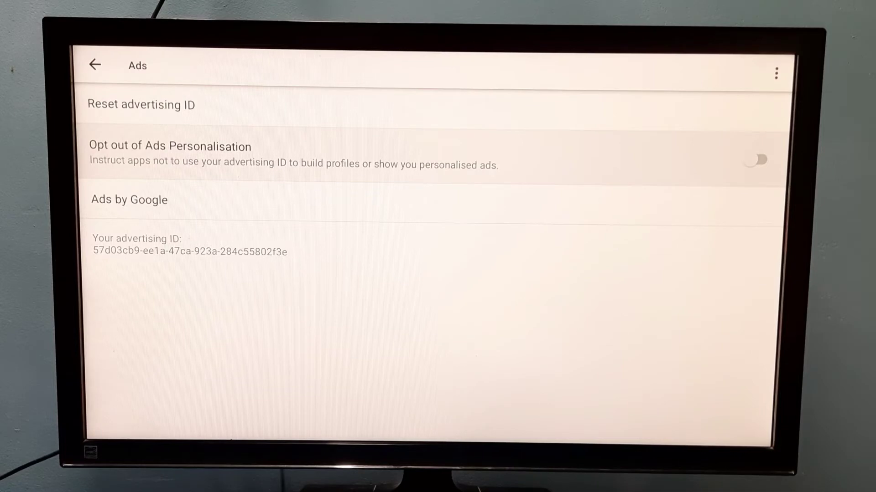
key(Return)
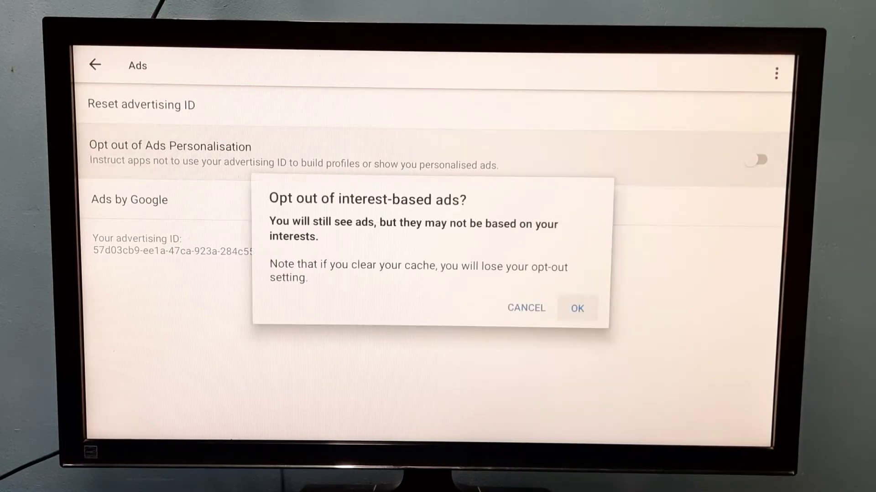
key(Return)
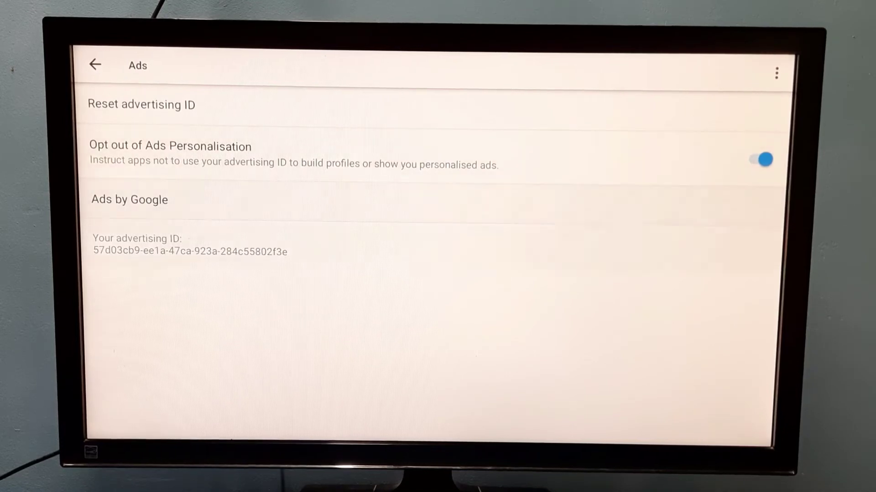
key(Down)
key(Down)
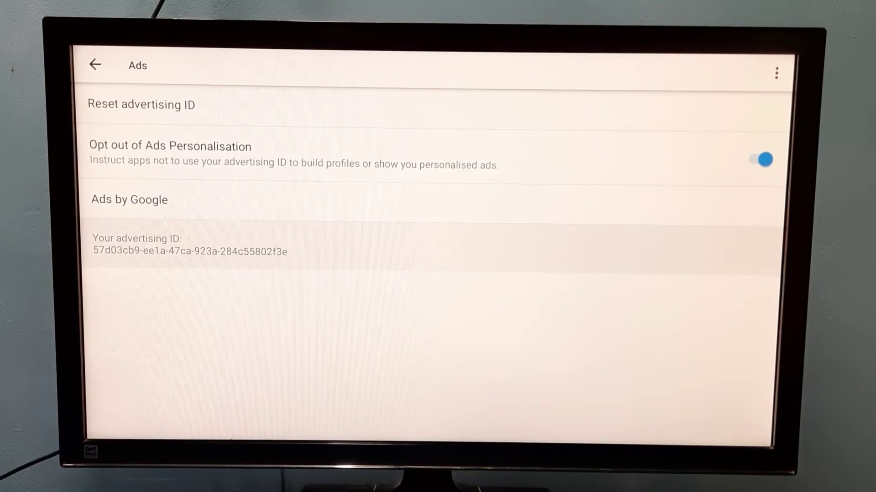
key(Up)
key(Up)
key(Up)
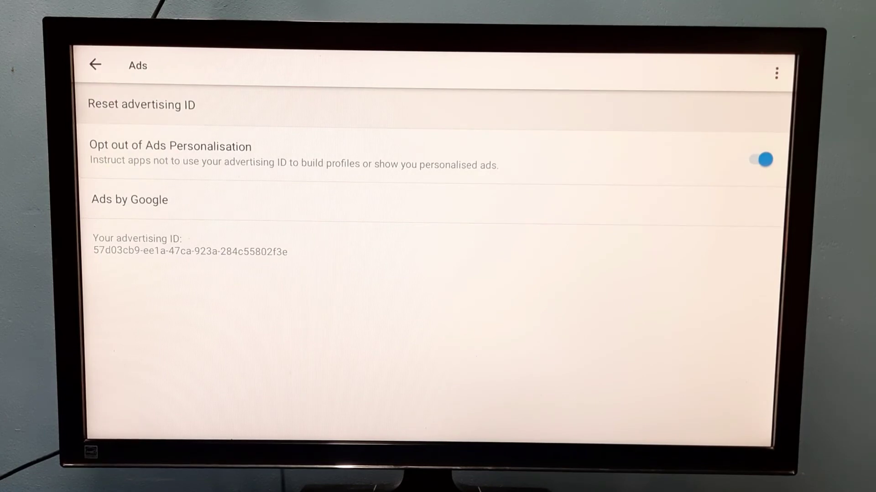
key(Return)
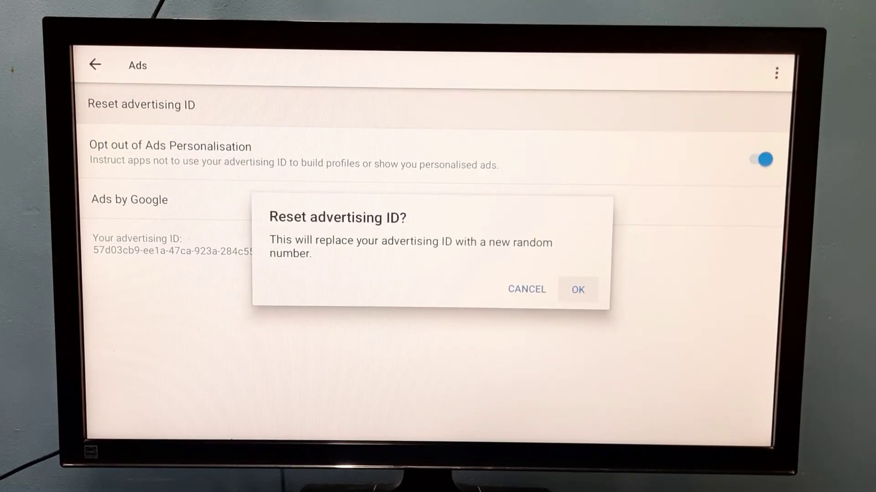
key(Return)
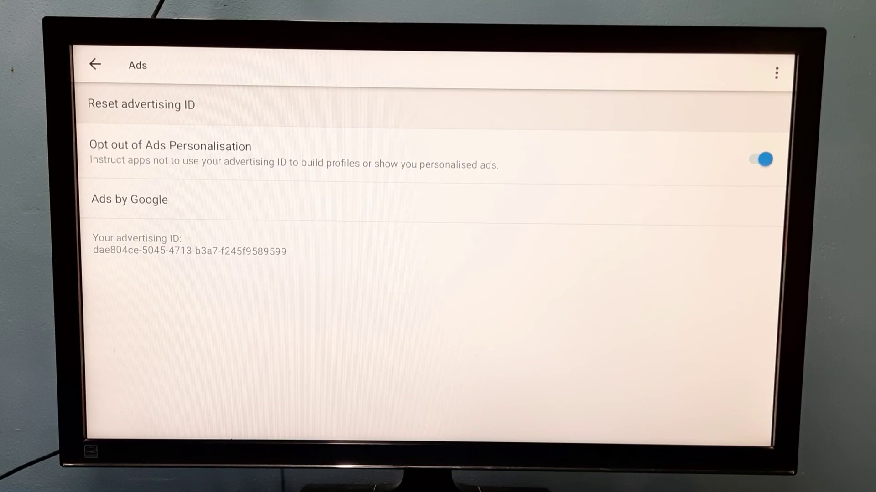
key(Down)
key(Down)
key(Down)
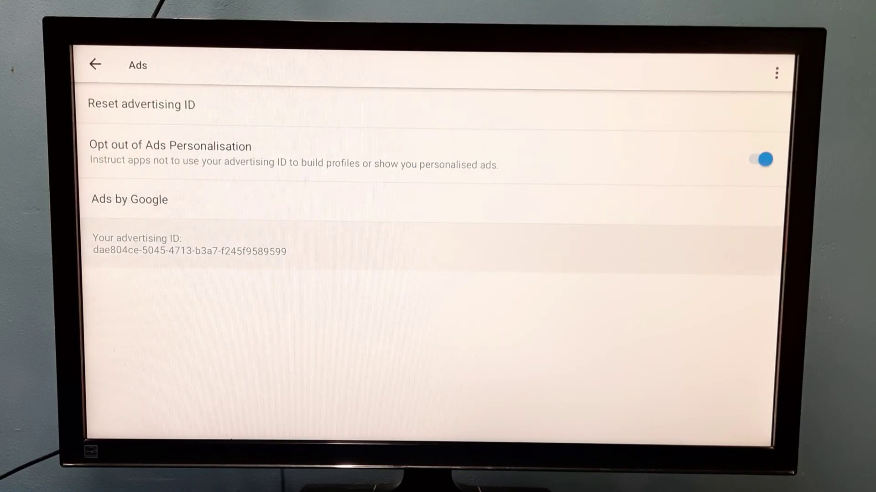